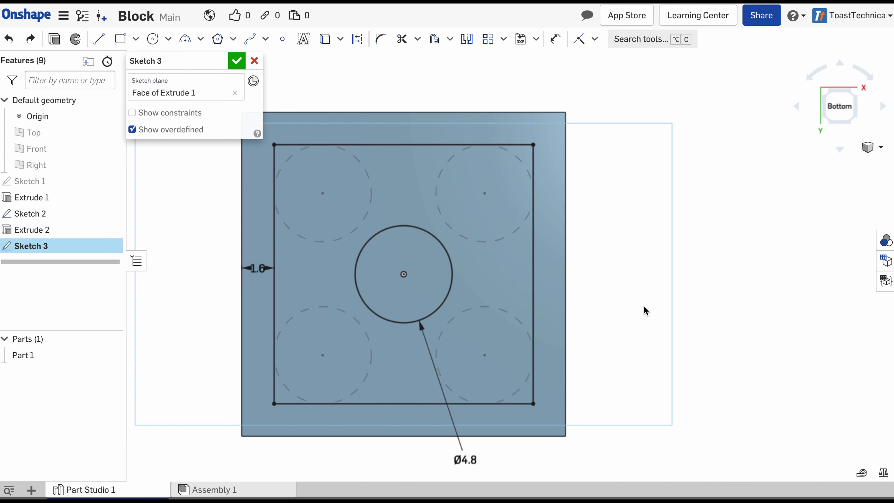
Step: Project the stud circle nearest the square's lower-right corner into the sketch with Use
right_click(497, 311)
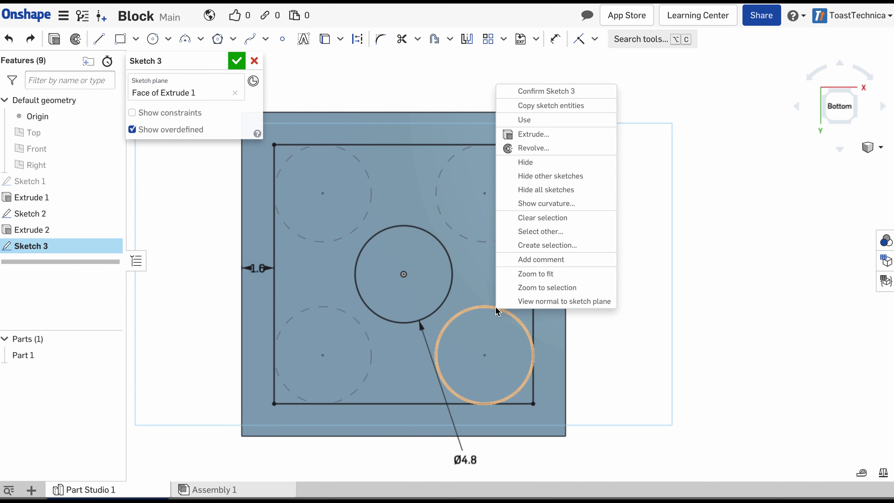
click(524, 120)
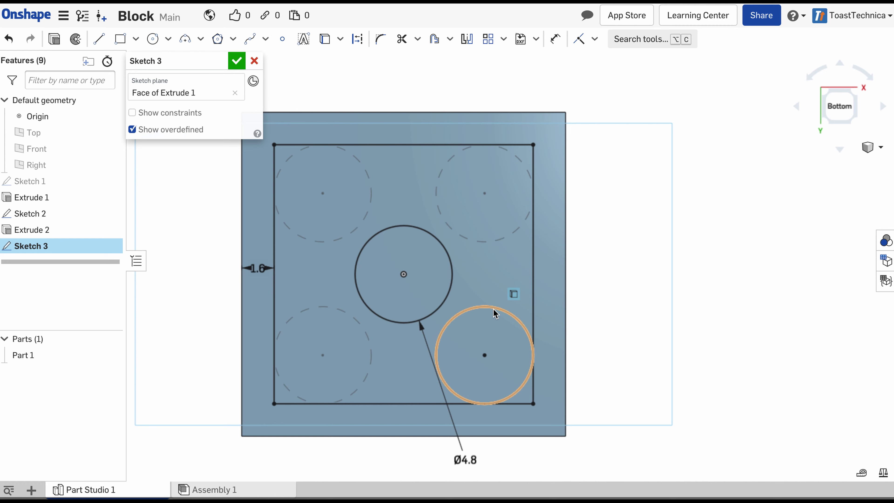
key(super+z)
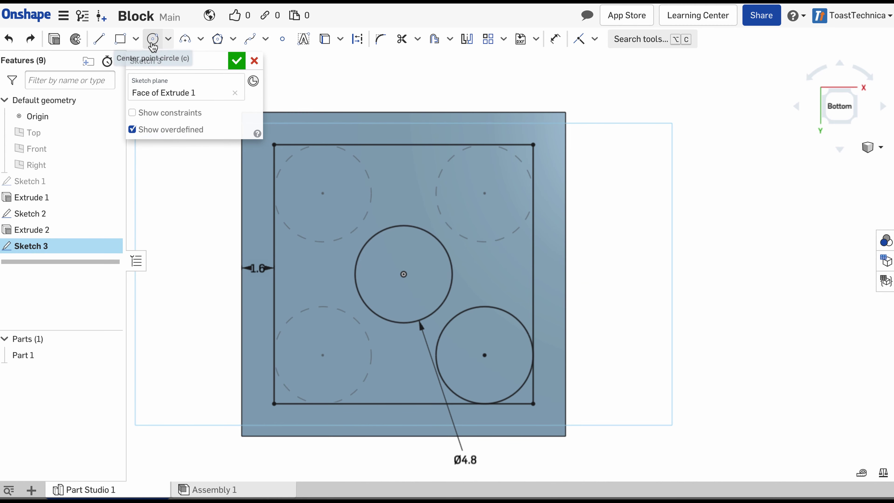
Step: Draw a center point circle about 6.5 mm in diameter from the origin out to the edge of the projected stud circle
click(152, 39)
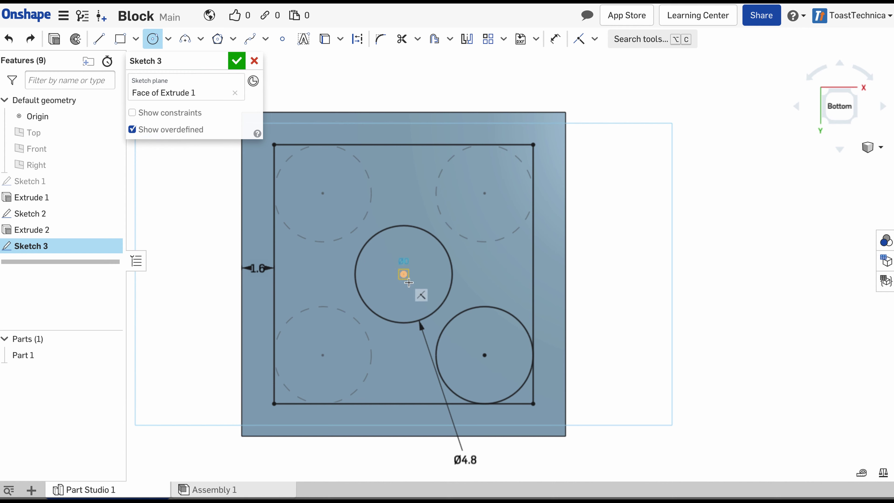
click(403, 274)
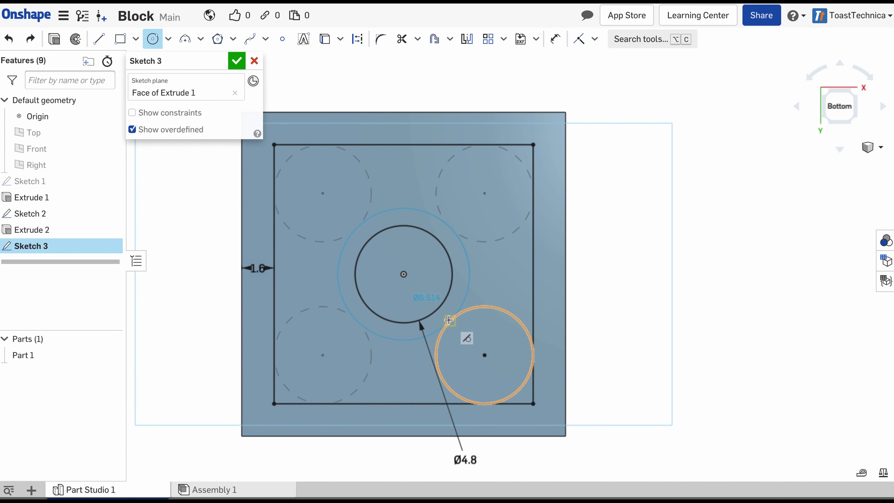
click(448, 319)
Step: Add a diameter dimension to the outer of the two concentric circles
click(555, 39)
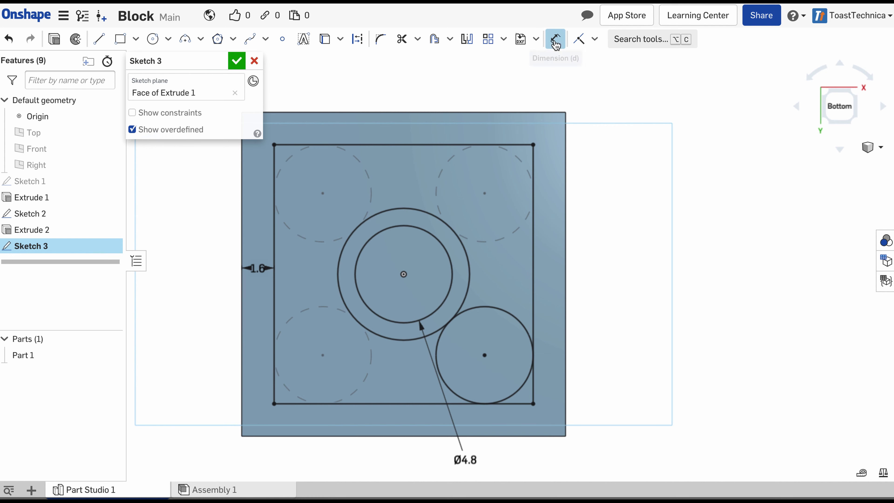
click(408, 341)
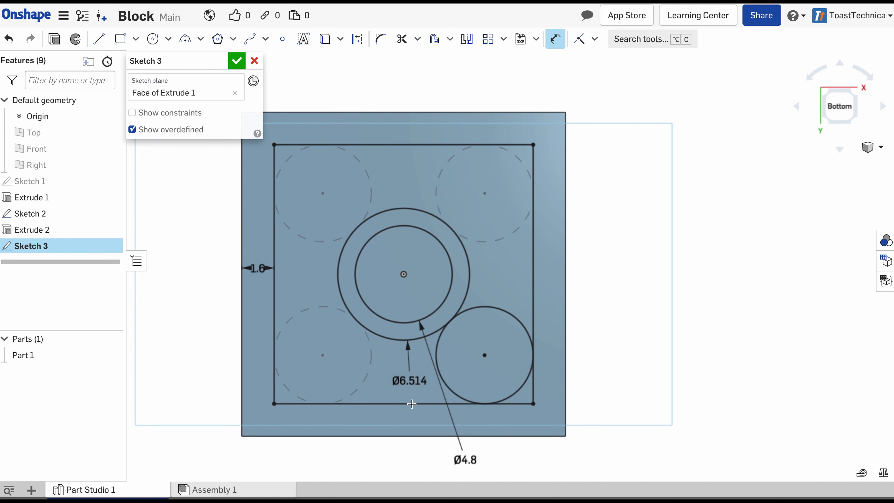
click(415, 455)
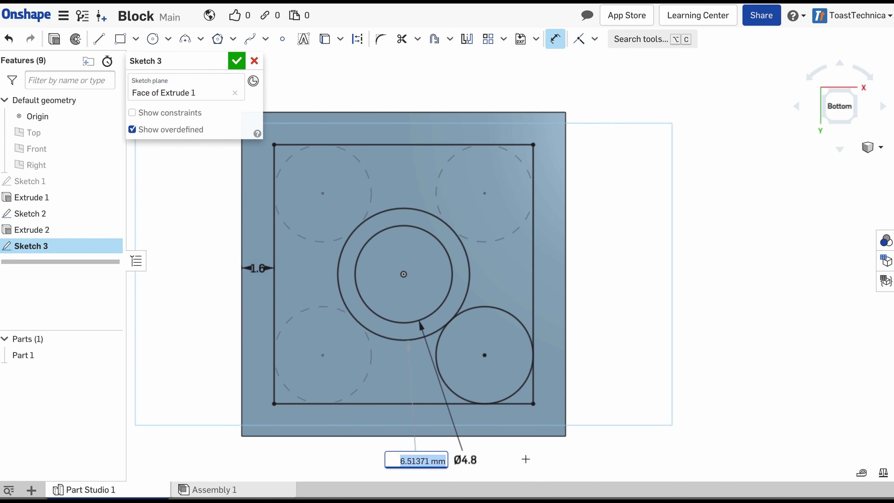
key(Return)
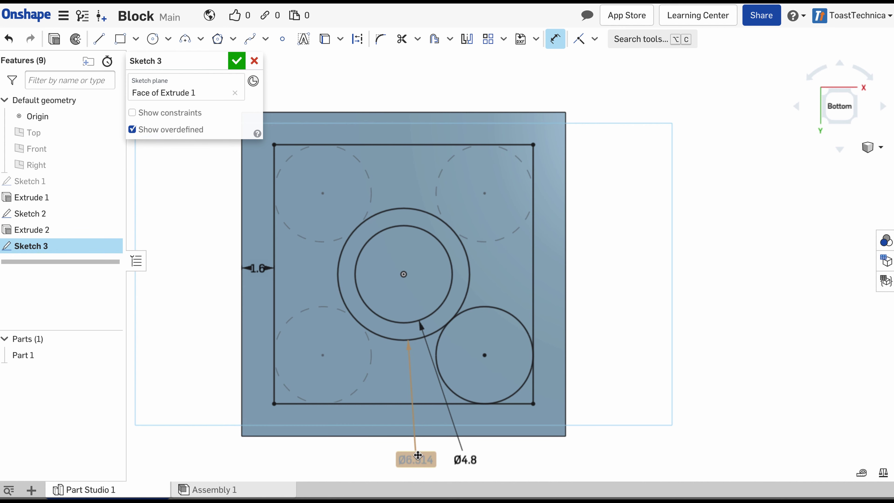
key(Escape)
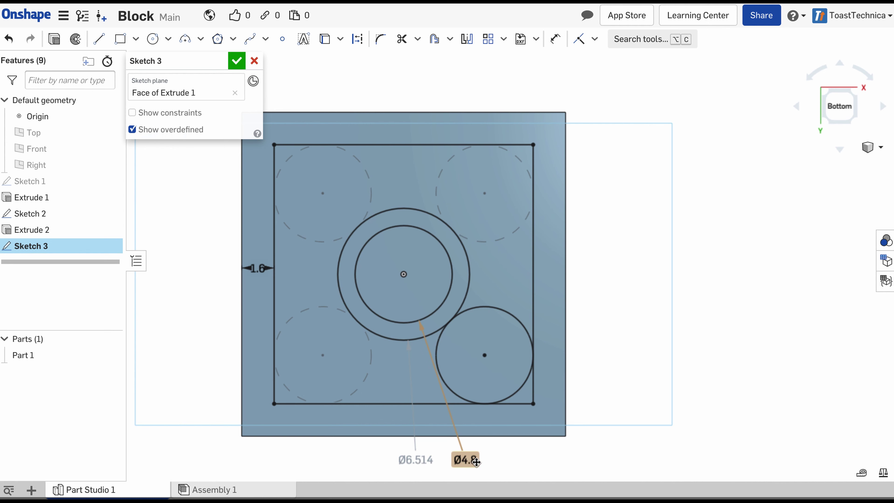
Step: Try a diameter of 4.5 mm on the inner circle and set it back to 4.8 mm
double_click(469, 460)
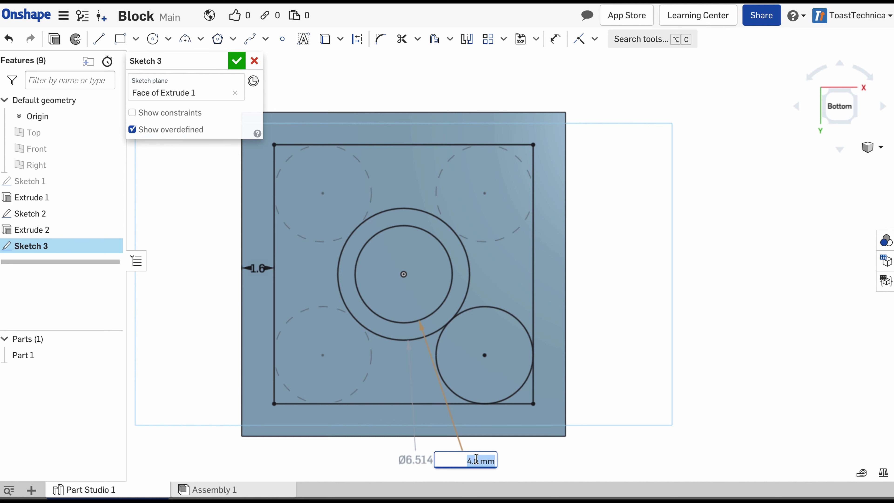
text(4.5)
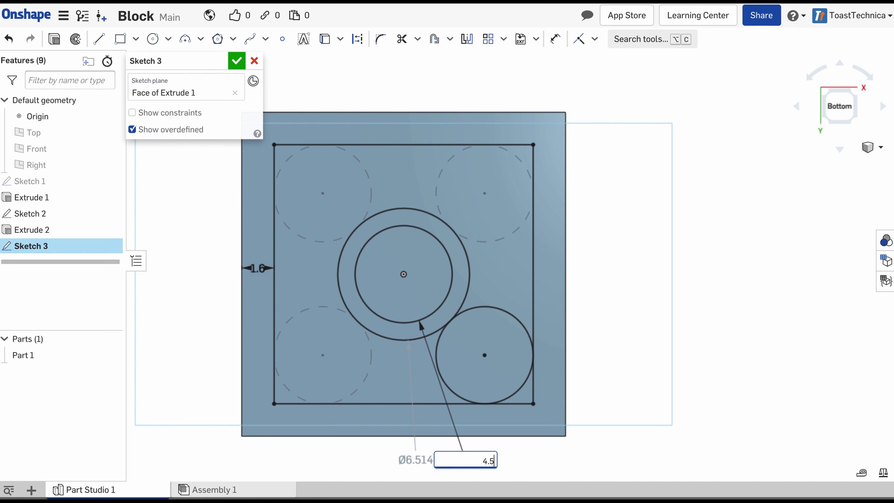
key(Return)
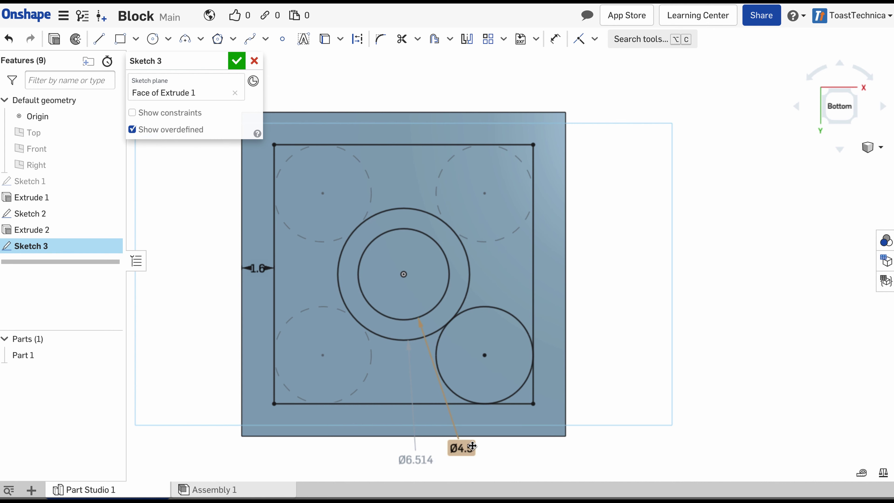
double_click(463, 450)
text(4)
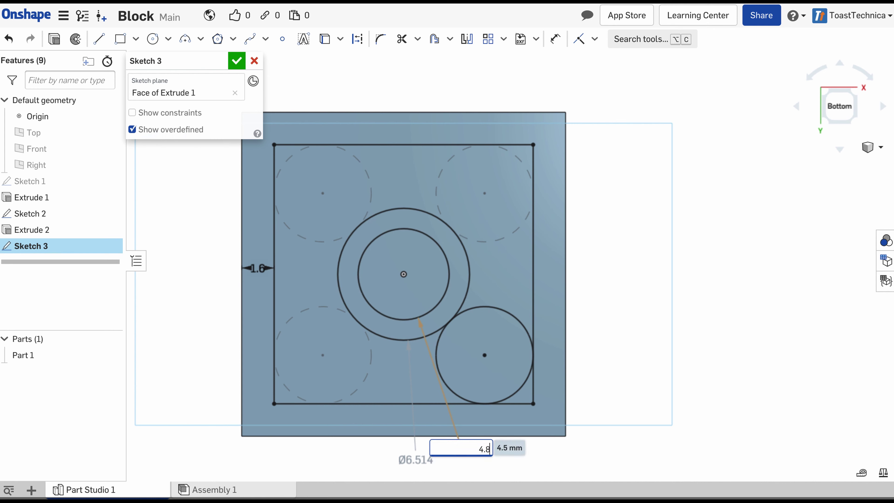
text(.8)
key(Return)
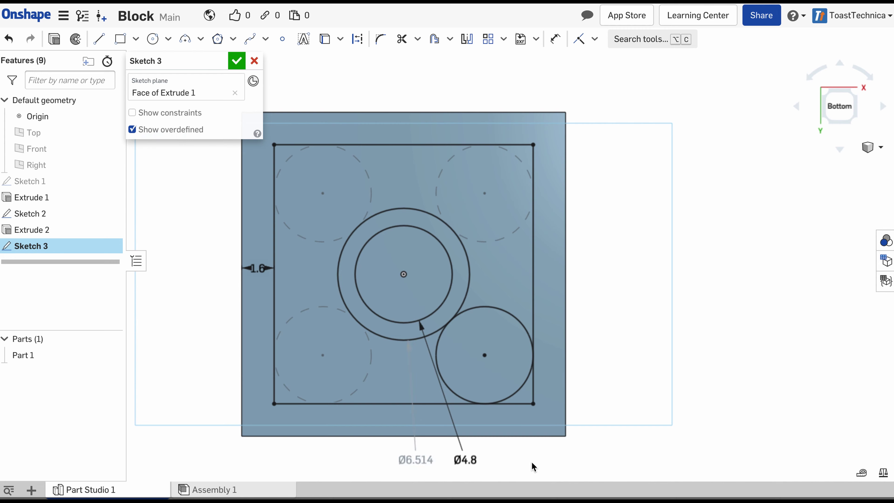
Step: Hide Sketch 2 and convert the projected stud circle to construction geometry
click(111, 215)
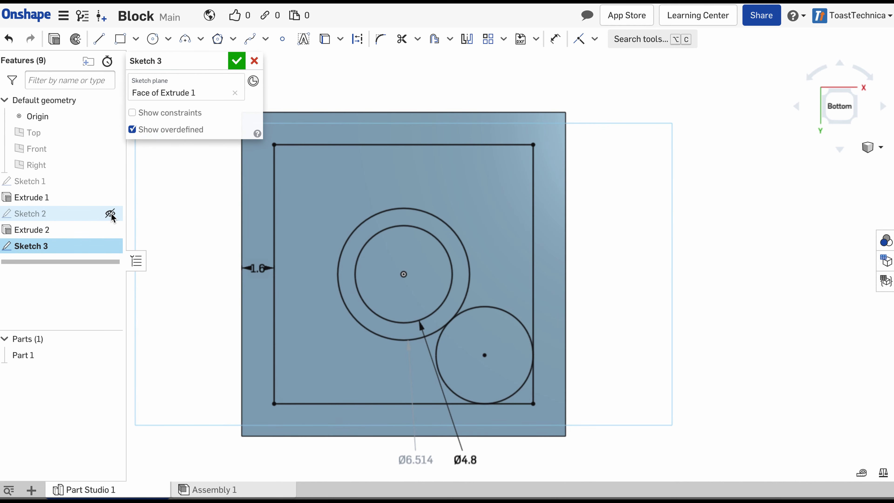
click(497, 254)
click(508, 315)
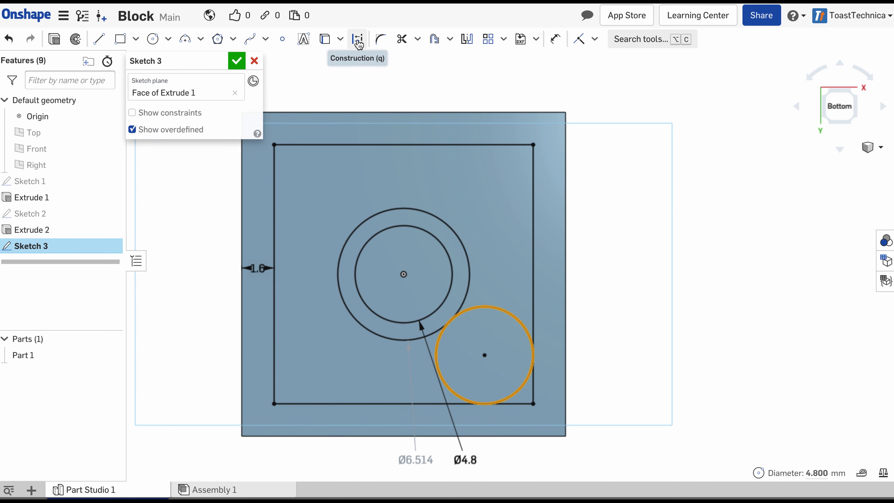
click(358, 44)
click(598, 291)
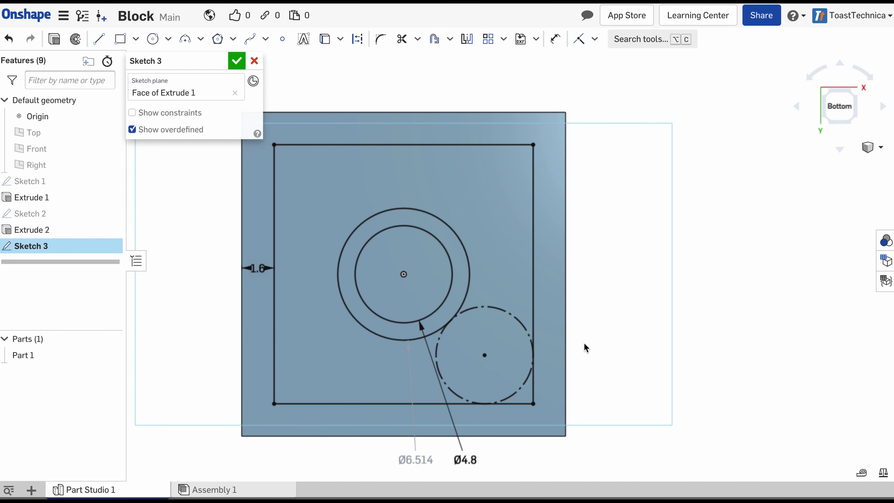
Step: Extrude the region between the inner square and the outer circle as a Remove cut into the block
click(503, 206)
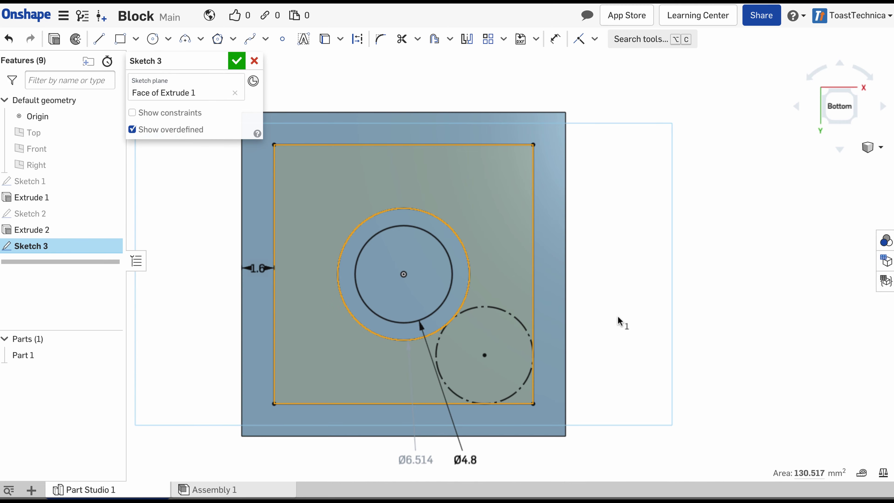
key(Down)
key(Down)
key(Down)
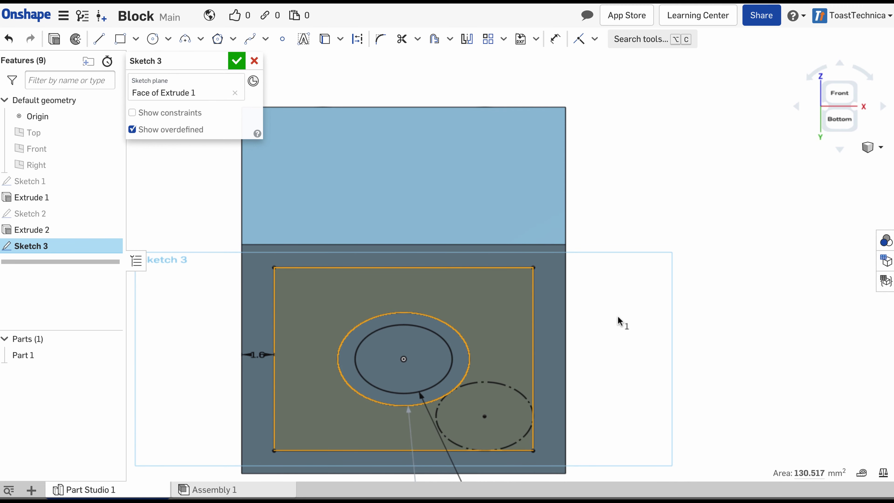
click(54, 40)
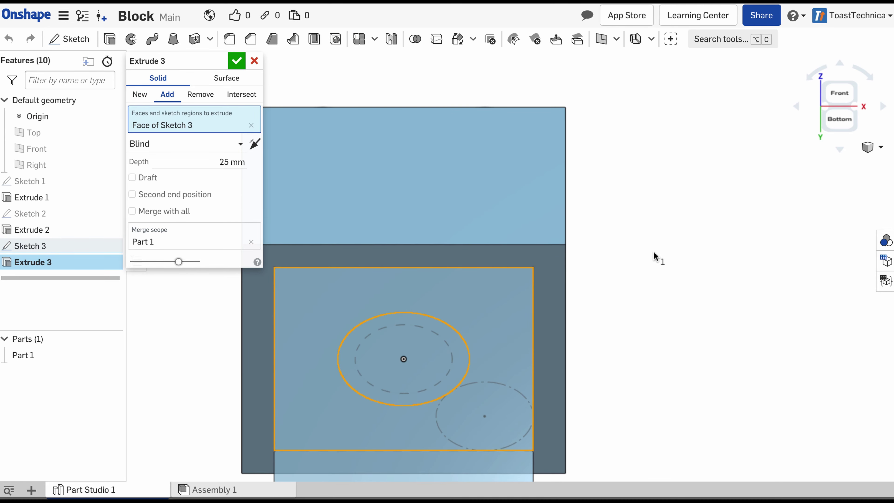
key(Up)
key(Down)
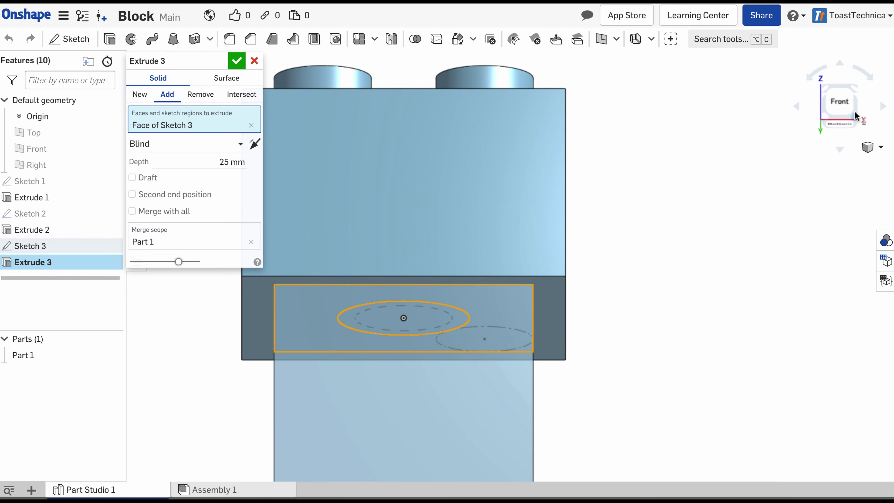
click(857, 118)
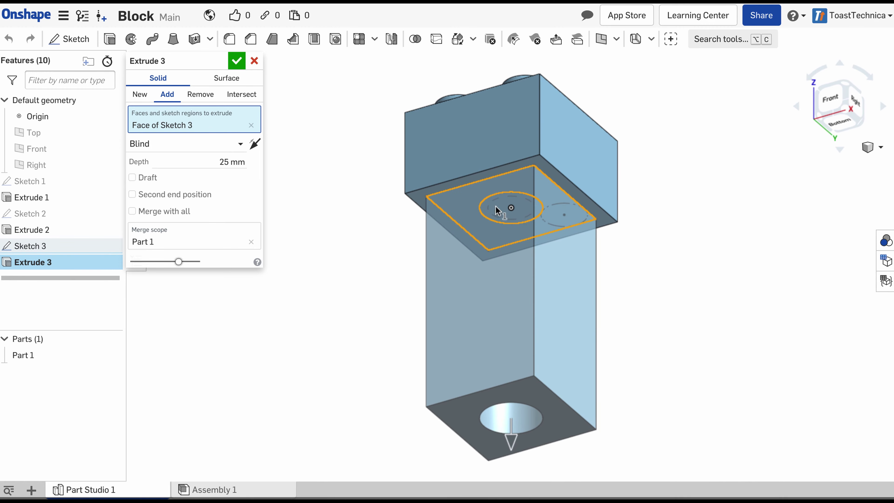
click(200, 95)
key(shift+7)
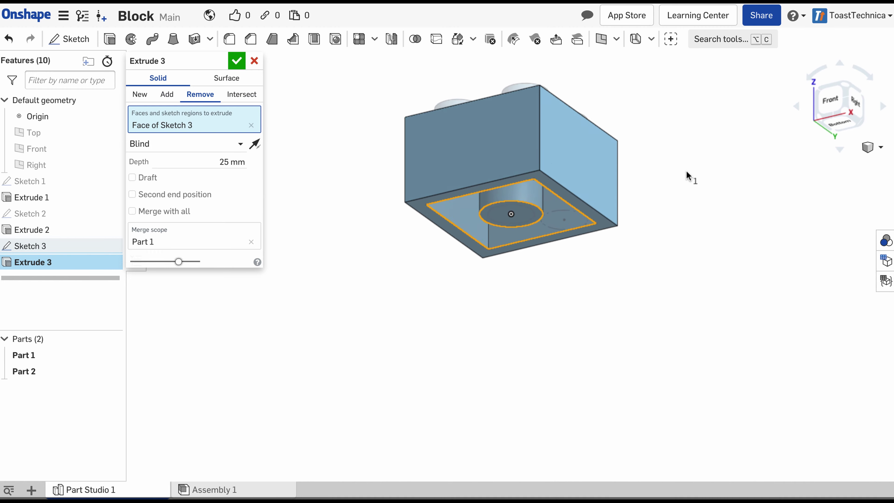
Step: Examine the cut preview from above and below to see how deep it goes through the block
key(Up)
key(Up)
key(Up)
key(Up)
key(Up)
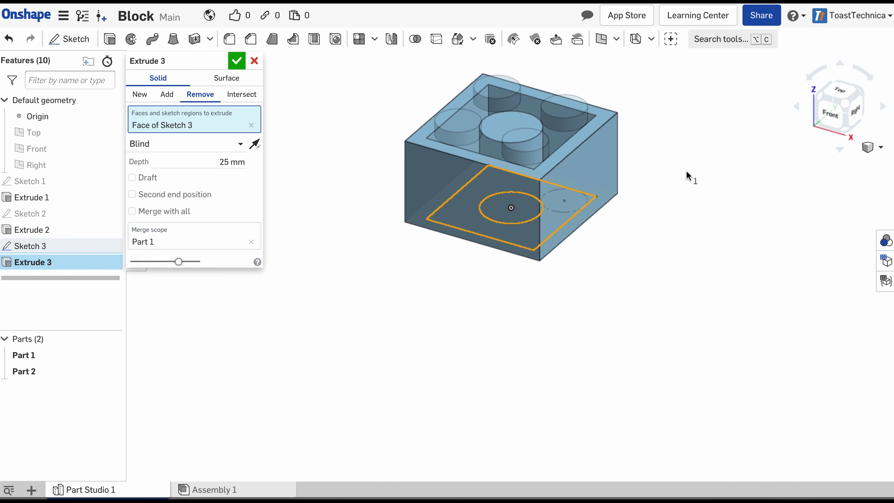
key(Down)
key(Down)
key(Down)
key(Down)
key(Down)
key(Down)
key(Down)
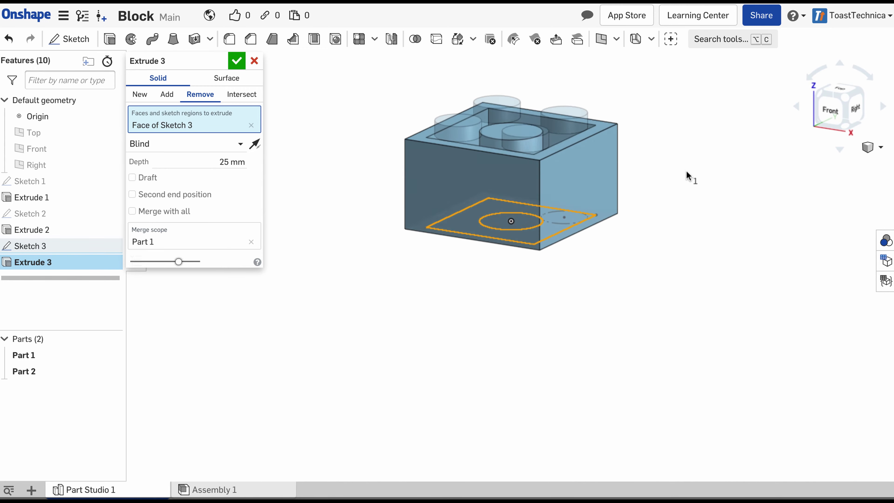
key(Up)
key(Up)
key(Up)
key(Up)
key(Up)
key(Up)
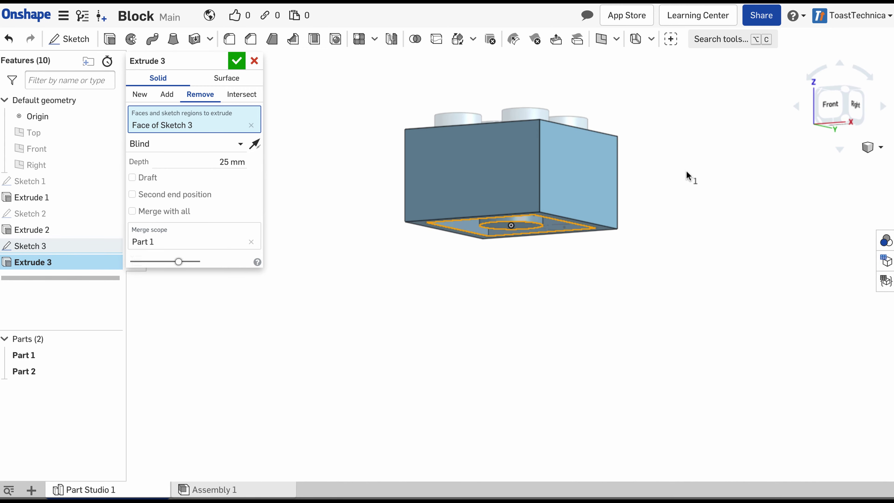
Step: Set the cut's depth to 8.1 mm and finish the extrude
click(226, 162)
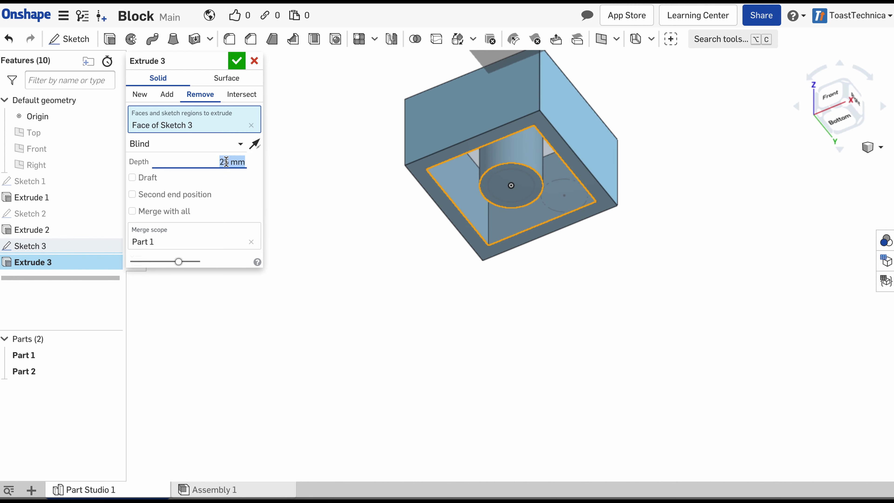
text(8.1)
key(Return)
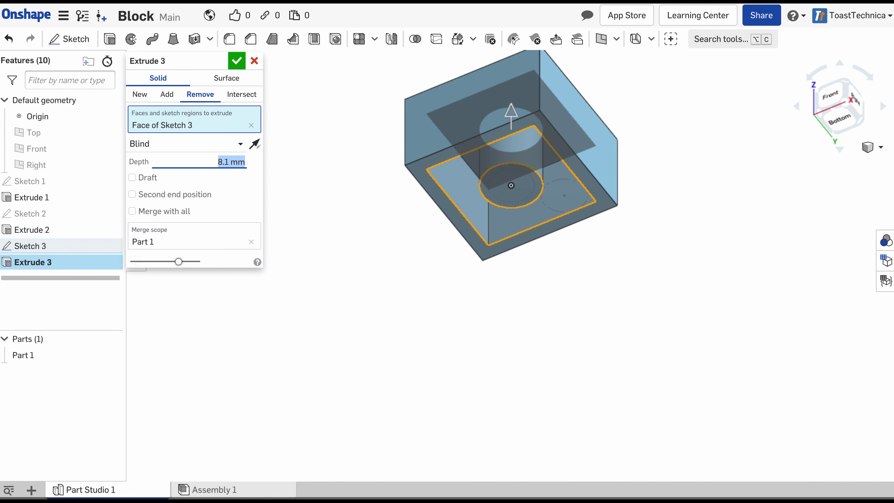
key(Return)
Step: Inspect the hollowed underside of the block and its central post from several angles
key(Down)
key(Down)
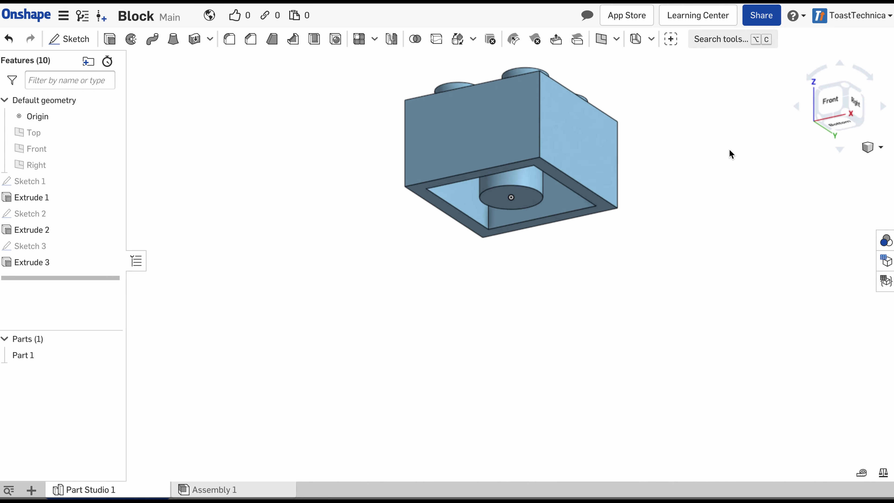
key(Up)
key(Up)
key(Up)
key(Down)
key(Down)
key(Down)
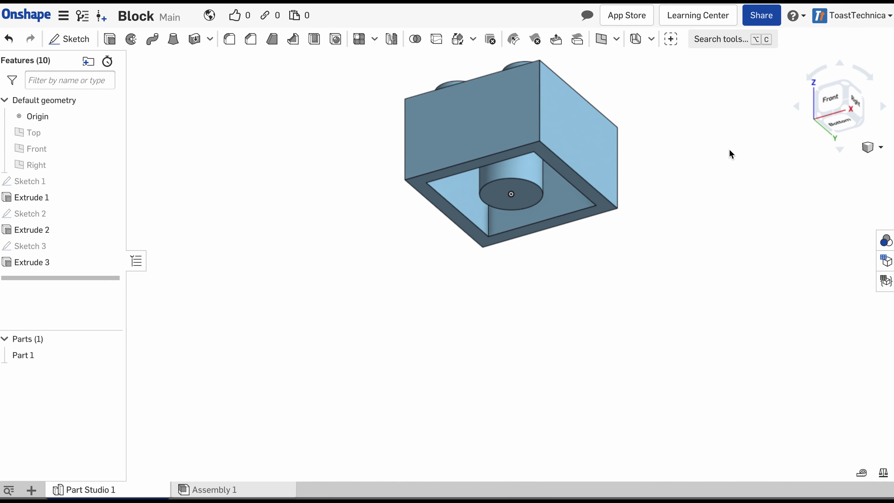
key(Down)
key(Down)
key(Down)
key(Down)
key(Up)
key(Up)
key(Up)
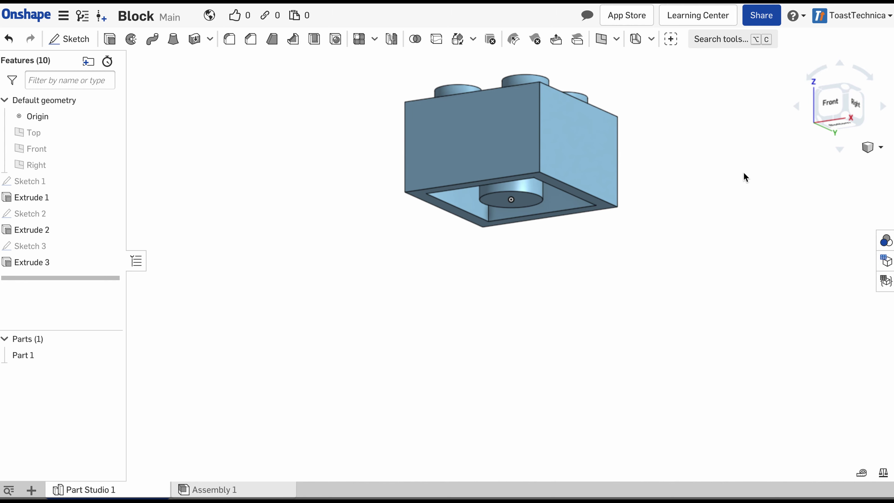
Step: Show the whole block from the front with translucent shading to check the interior cavity
click(830, 105)
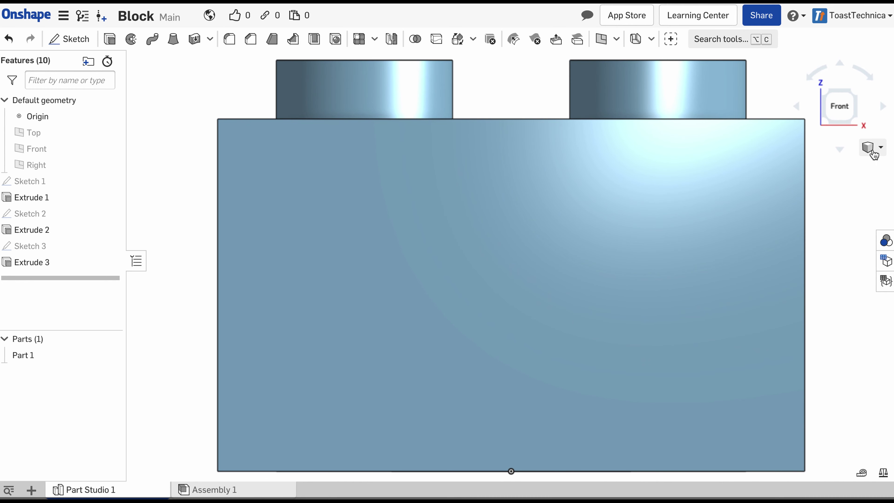
click(872, 148)
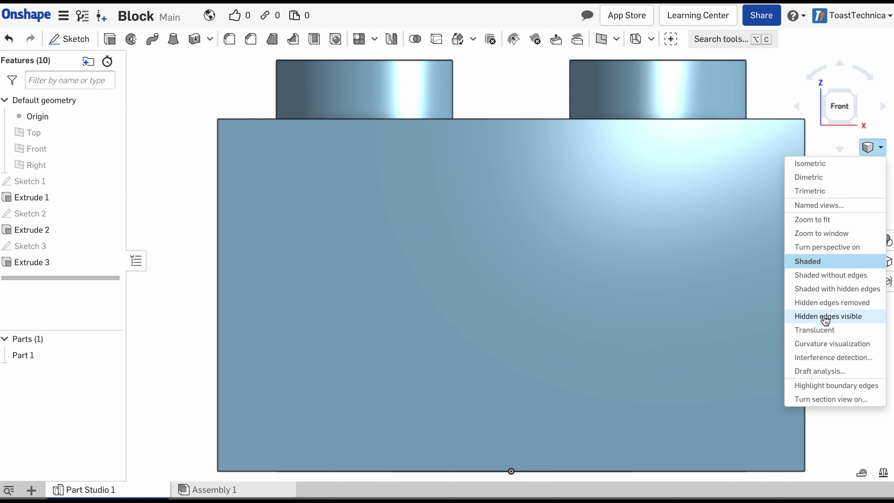
click(826, 331)
scroll(644, 209, down, 3)
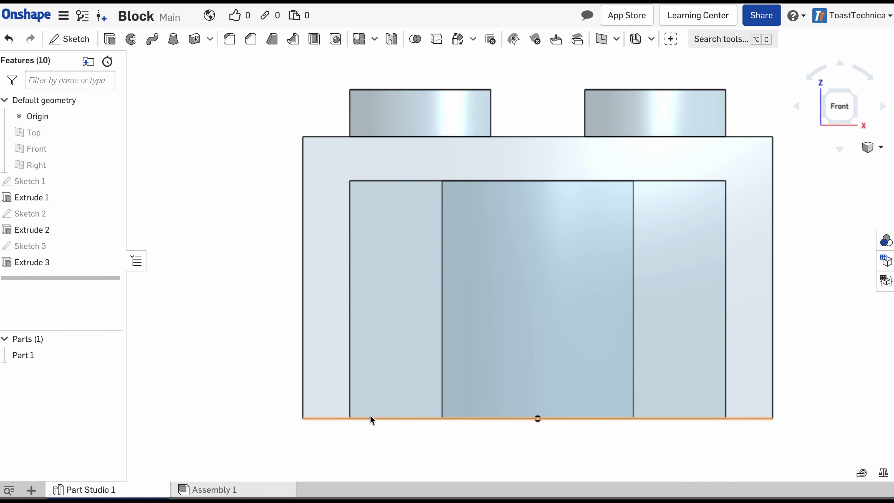
Step: Review the settings of the underside cavity cut and accept them as they are
double_click(44, 262)
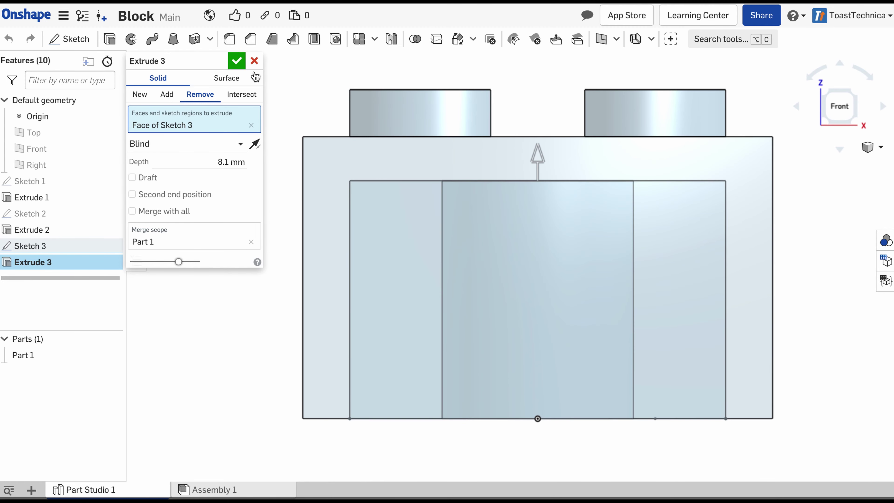
click(237, 61)
Step: Set up a Remove extrude of the inner circle from the underside sketch to hollow the central post
key(Up)
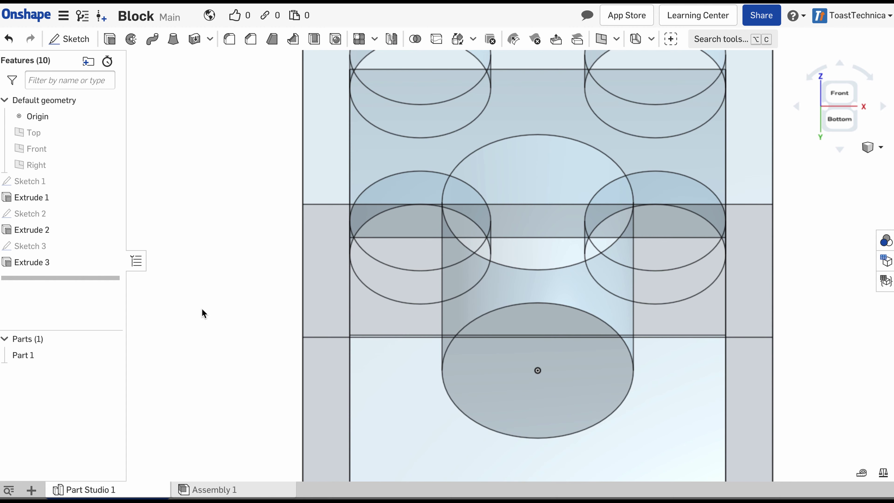
double_click(40, 246)
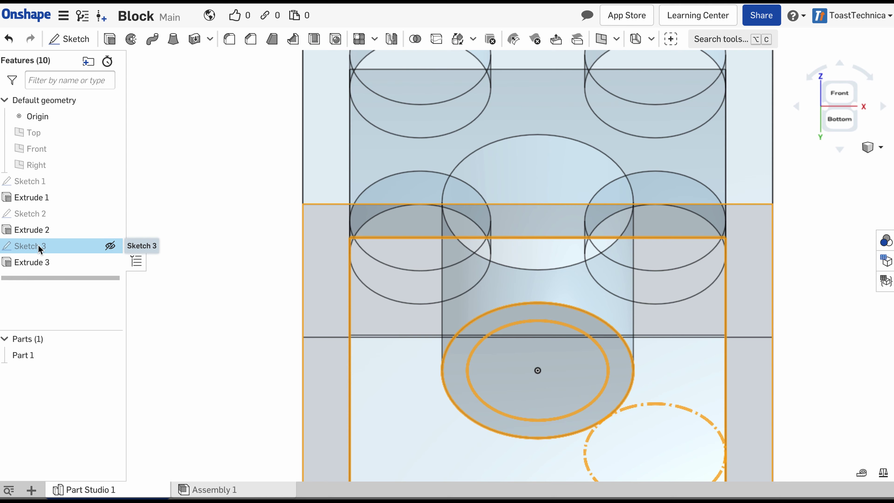
click(496, 375)
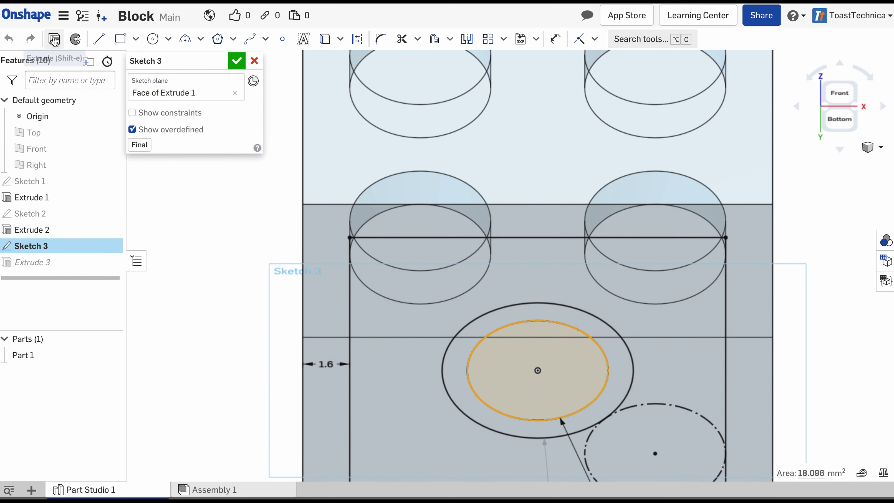
click(54, 39)
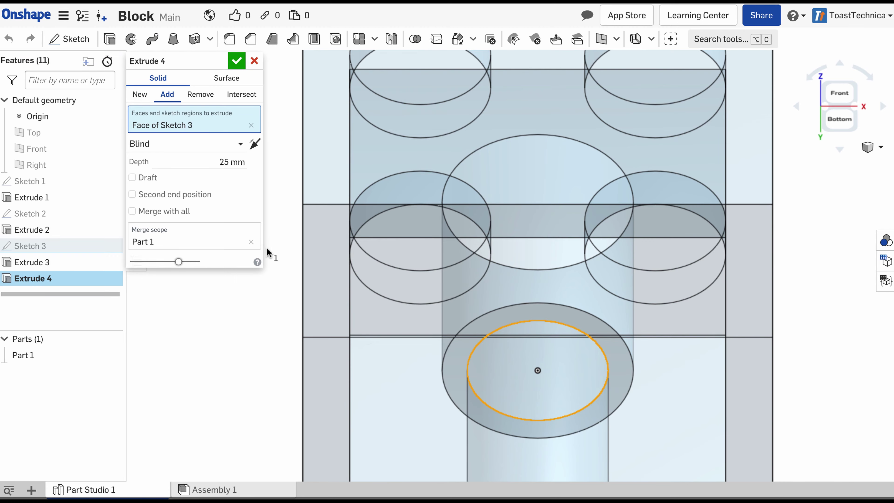
click(836, 113)
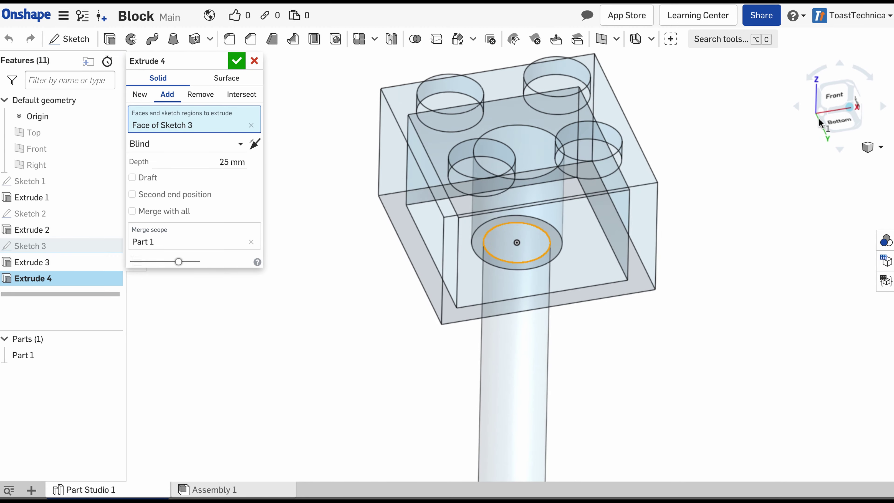
click(192, 99)
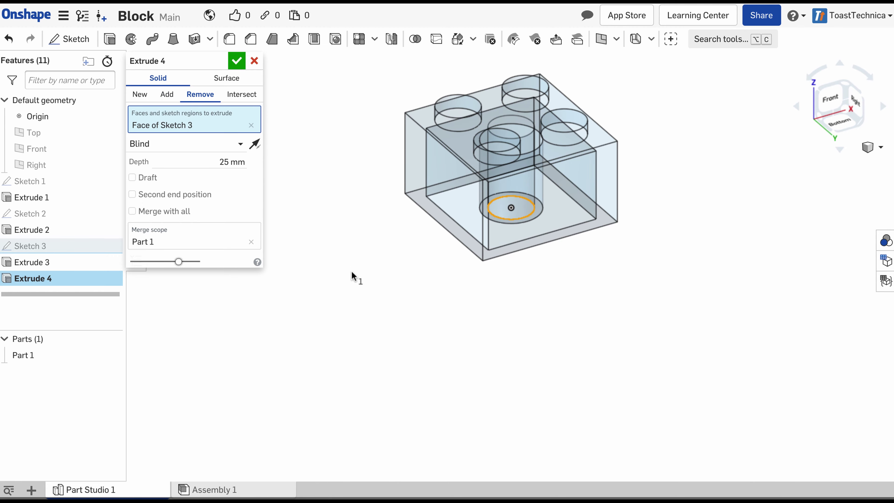
Step: Change the post cut's end type to Up to face and choose the block's studded top face as its limit
click(845, 87)
key(shift+1)
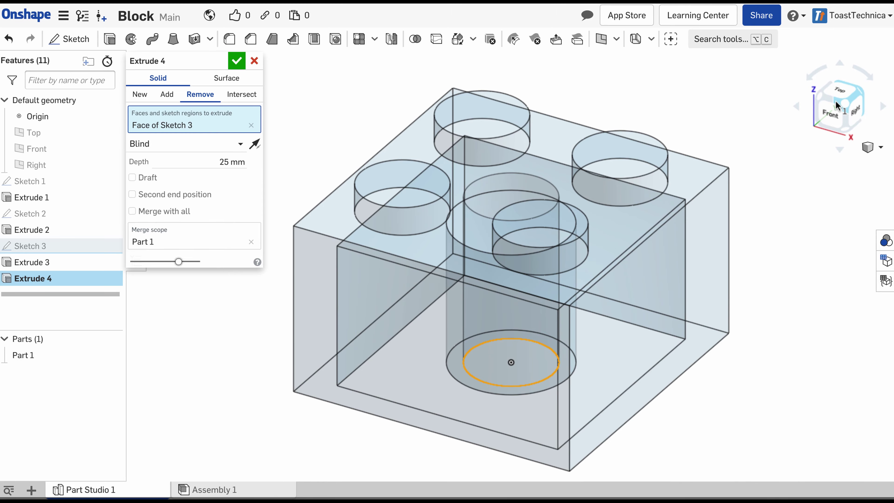
scroll(448, 260, down, 3)
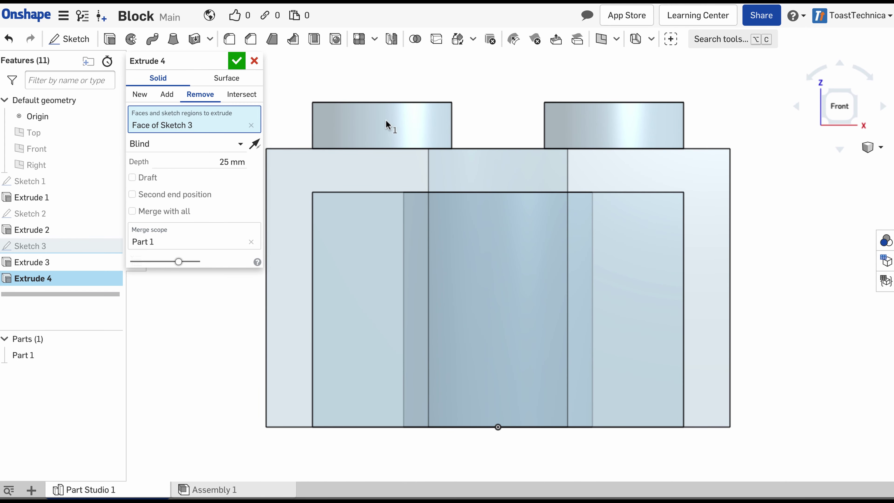
click(236, 146)
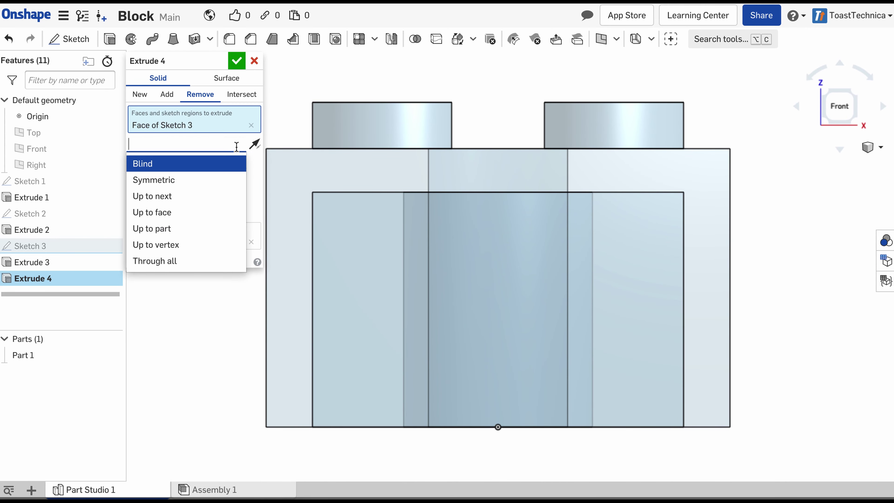
click(192, 213)
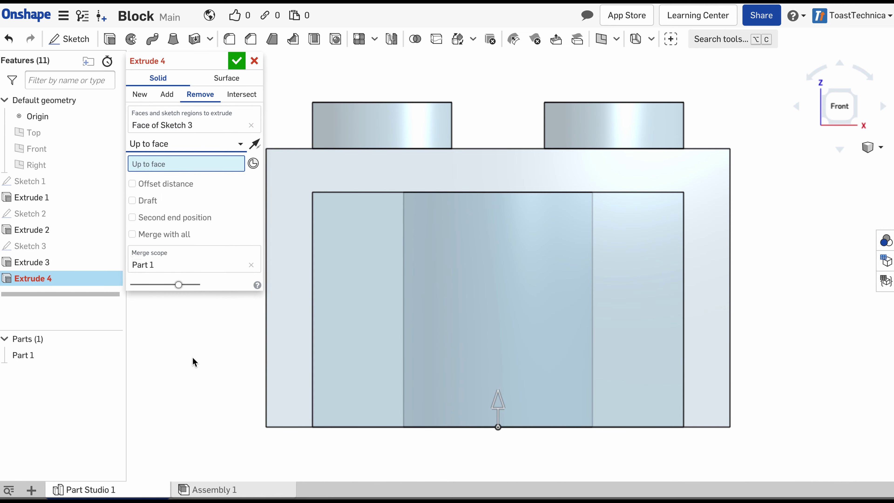
click(202, 379)
key(Down)
key(Down)
key(Down)
scroll(202, 379, down, 1)
scroll(201, 379, down, 3)
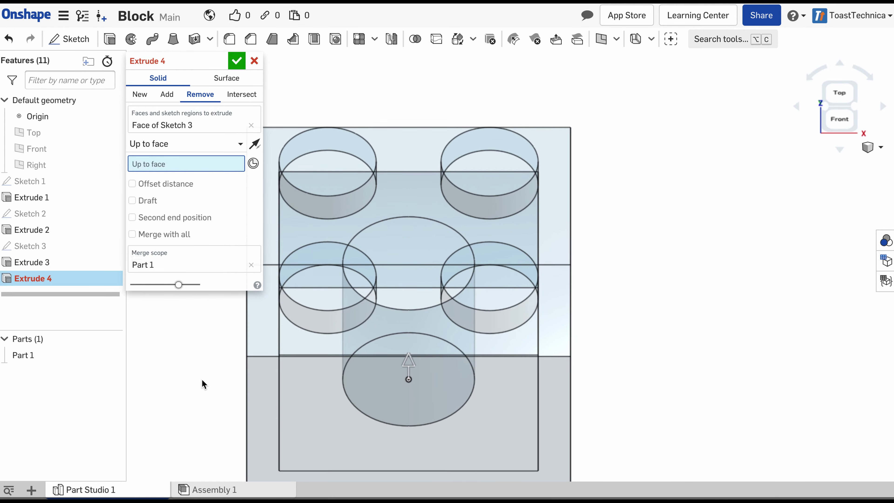
click(414, 203)
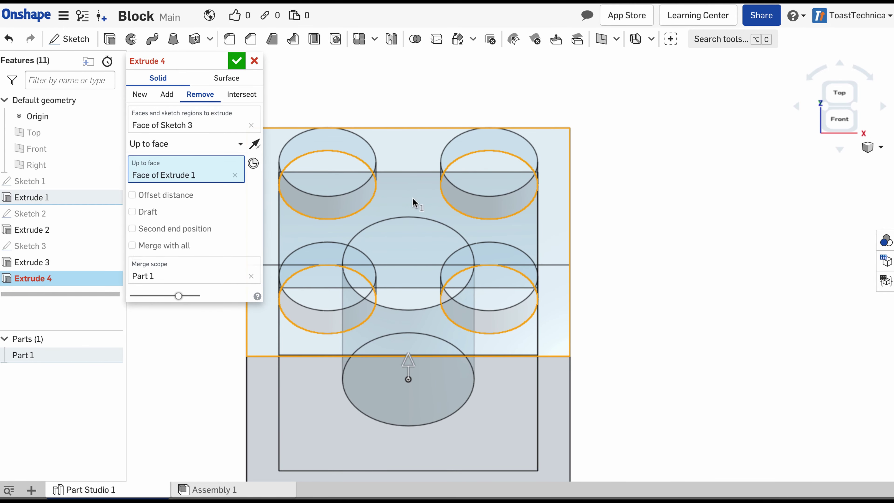
key(Up)
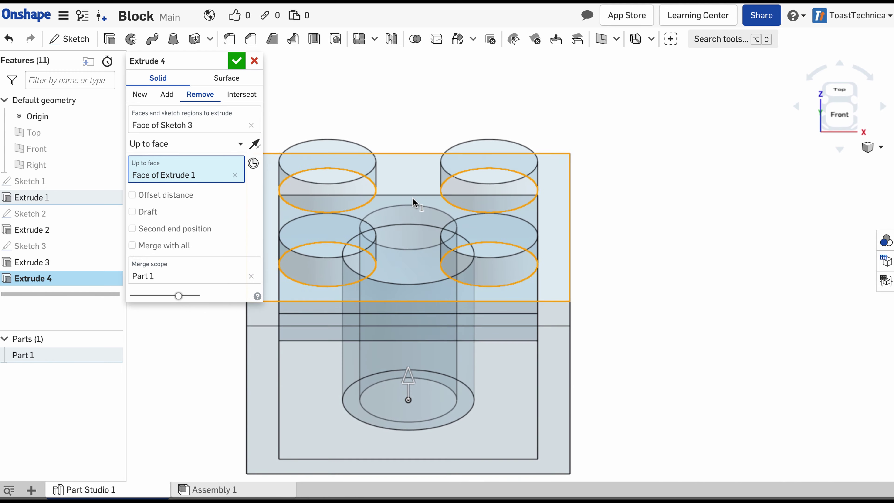
Step: Inspect the hole from above and below with plain Shaded rendering to see how far it passes through the block
click(873, 147)
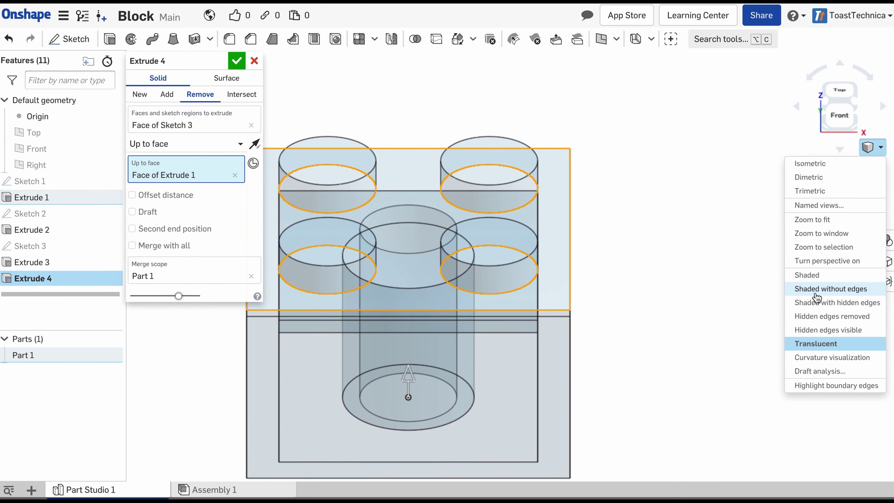
click(813, 275)
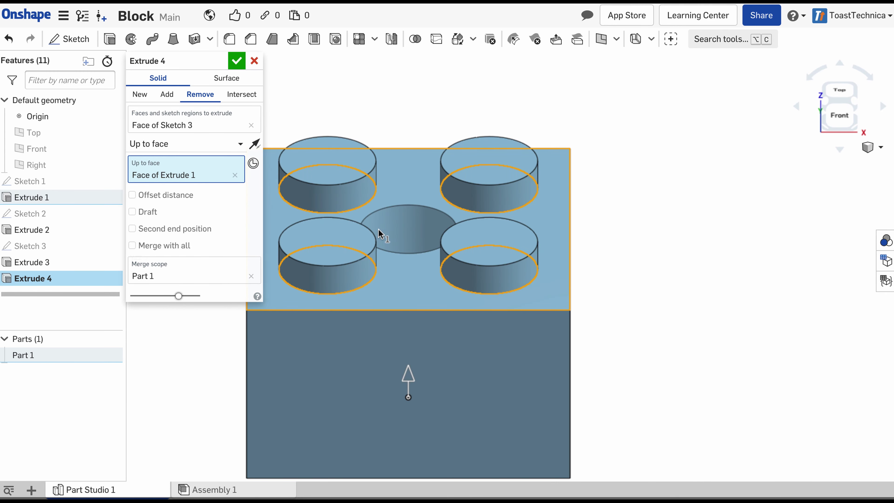
key(Down)
key(Down)
key(Down)
key(Down)
key(Up)
key(Up)
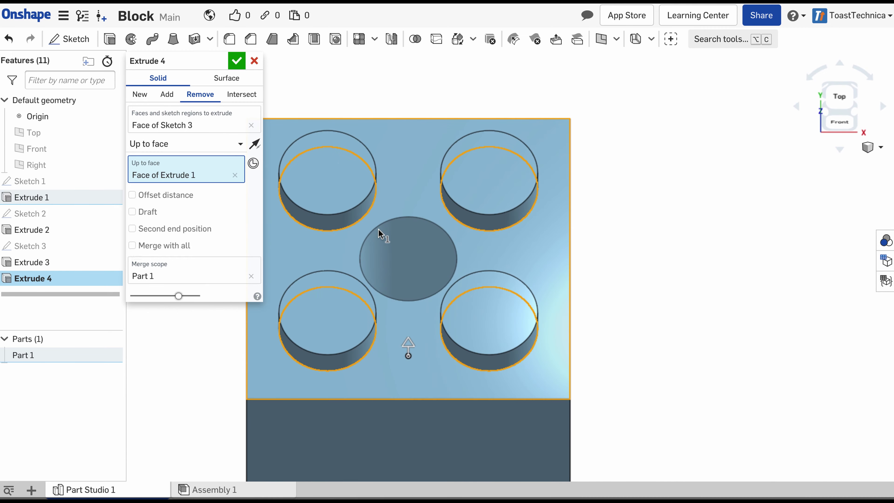
key(Up)
key(Up)
key(Down)
key(Down)
key(Down)
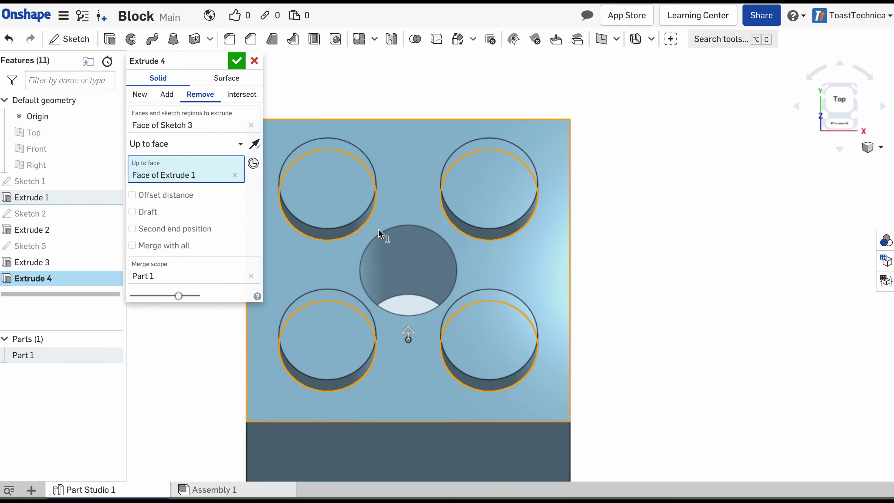
key(Up)
key(Up)
key(Up)
key(Up)
key(Up)
key(Up)
key(Up)
key(Up)
key(Up)
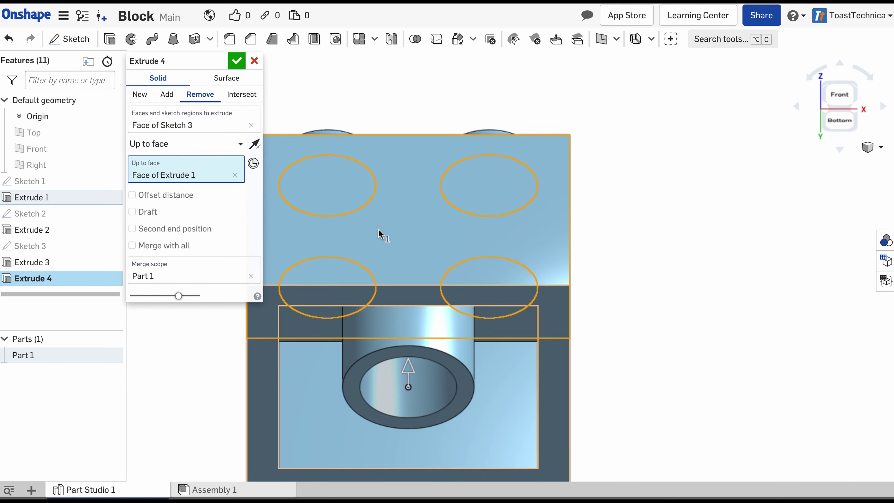
key(Down)
key(Down)
key(Down)
key(Down)
key(Down)
key(Down)
key(Down)
key(Down)
key(Up)
key(Up)
key(Up)
key(Up)
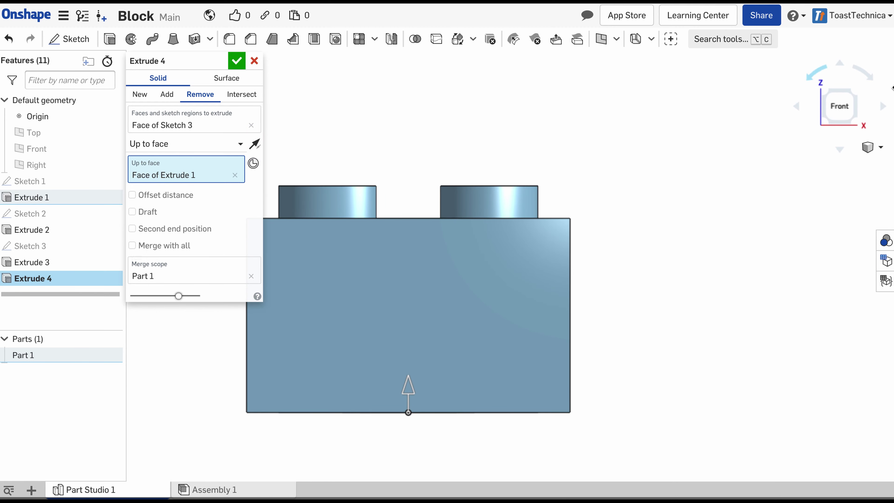
Step: Switch back to Translucent rendering and check the cut against the top face from the front, above and below
click(872, 147)
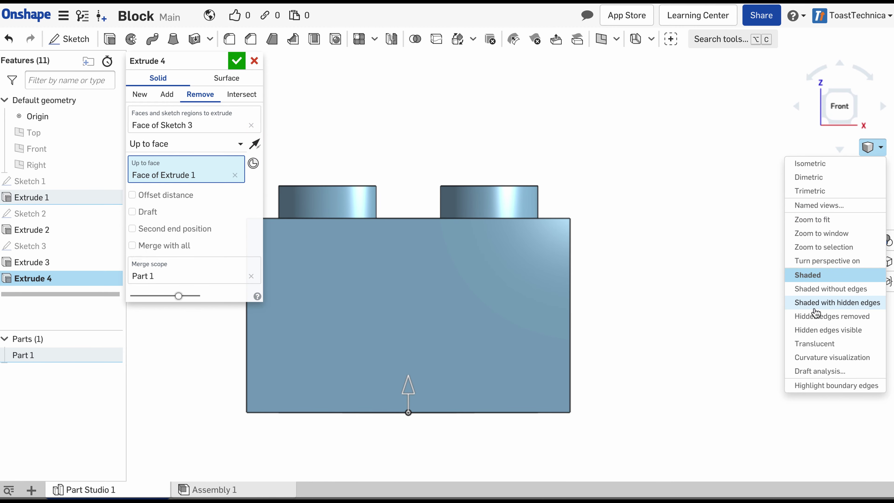
click(815, 343)
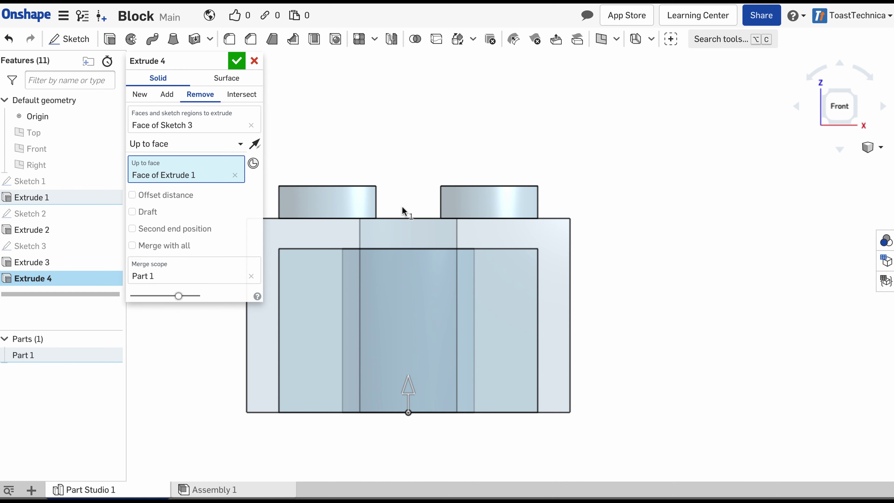
key(Down)
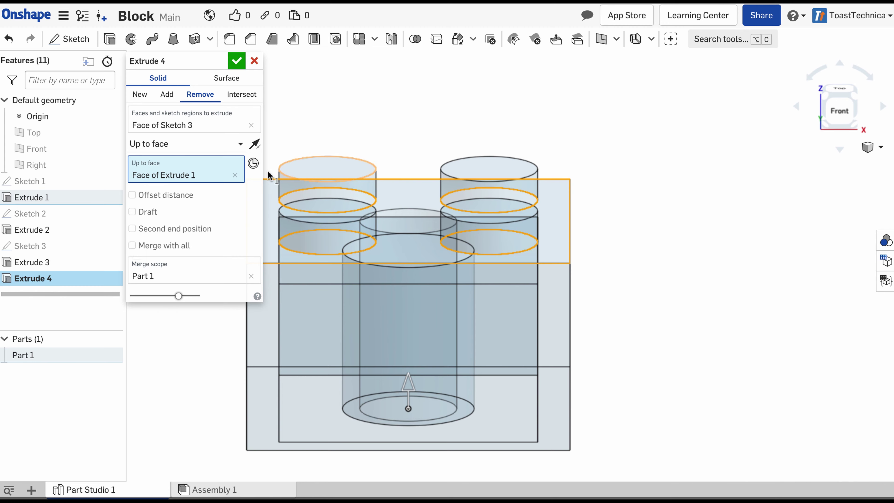
key(Up)
key(Up)
key(Up)
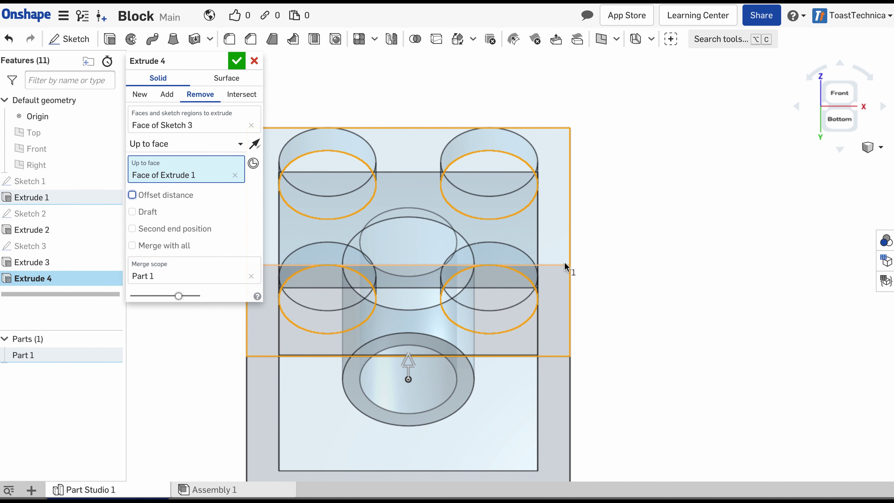
Step: Enable the offset distance for the post cut and set it to 1 mm from the top face
click(133, 195)
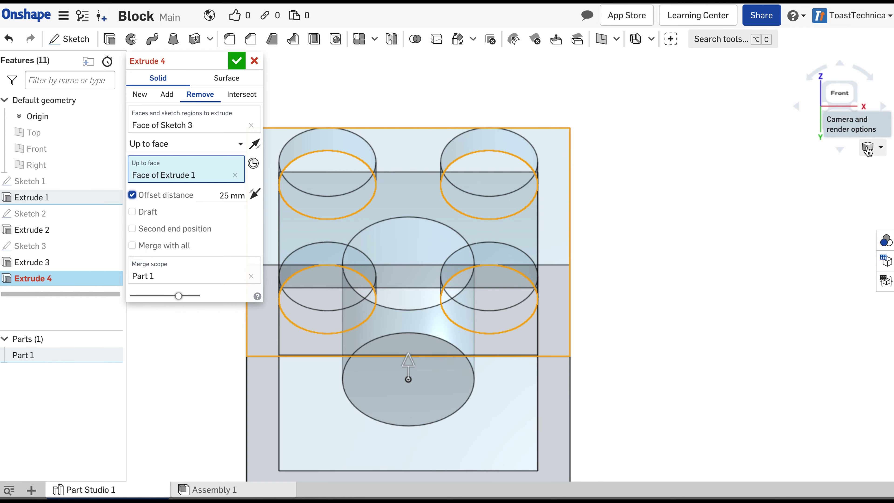
click(839, 93)
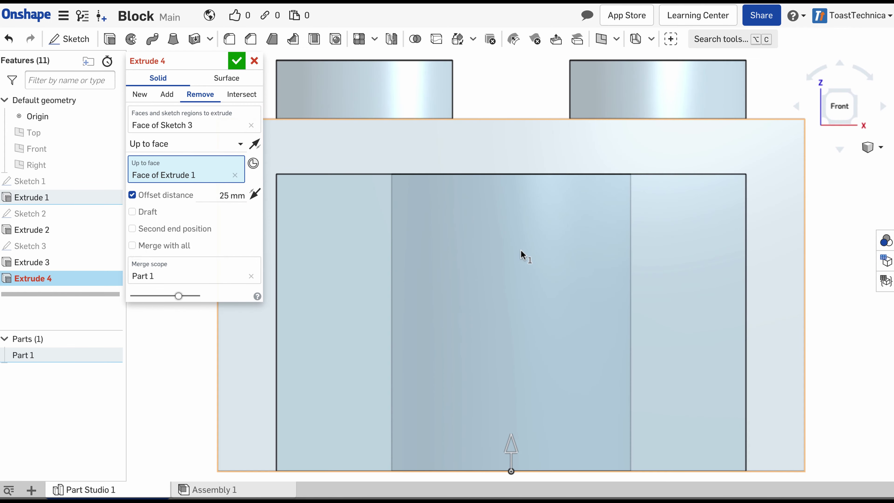
scroll(529, 226, down, 3)
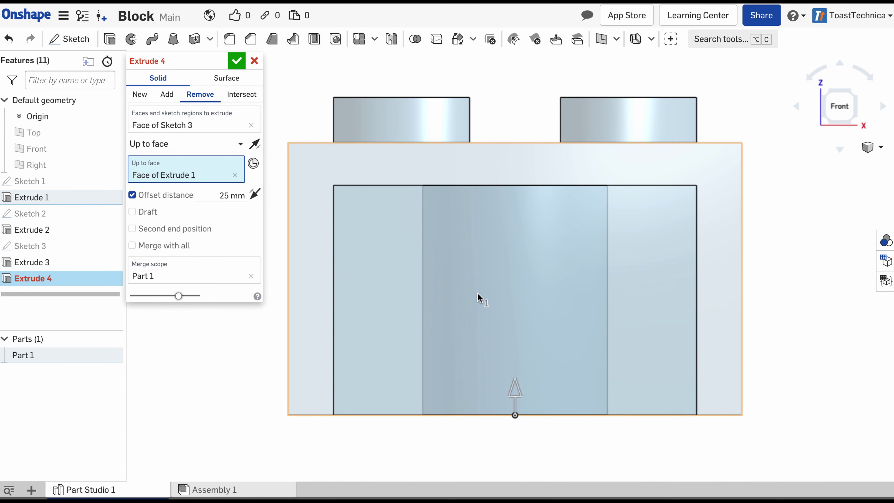
click(226, 196)
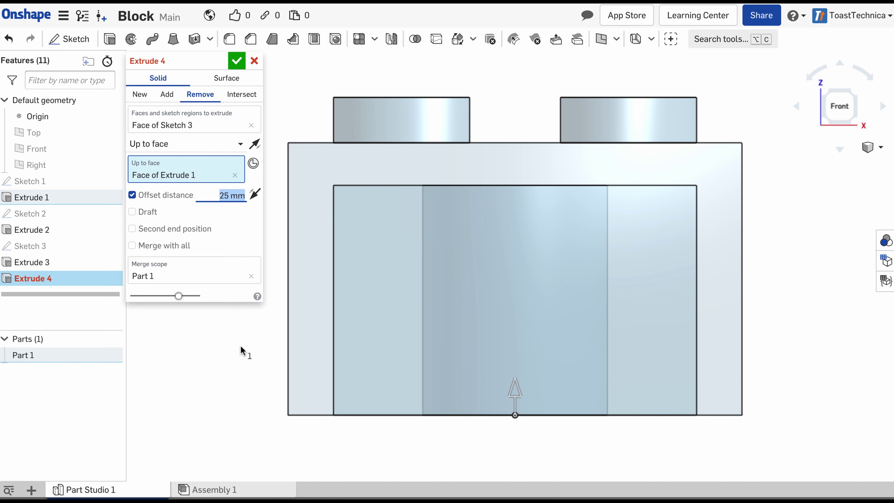
text(1)
key(Return)
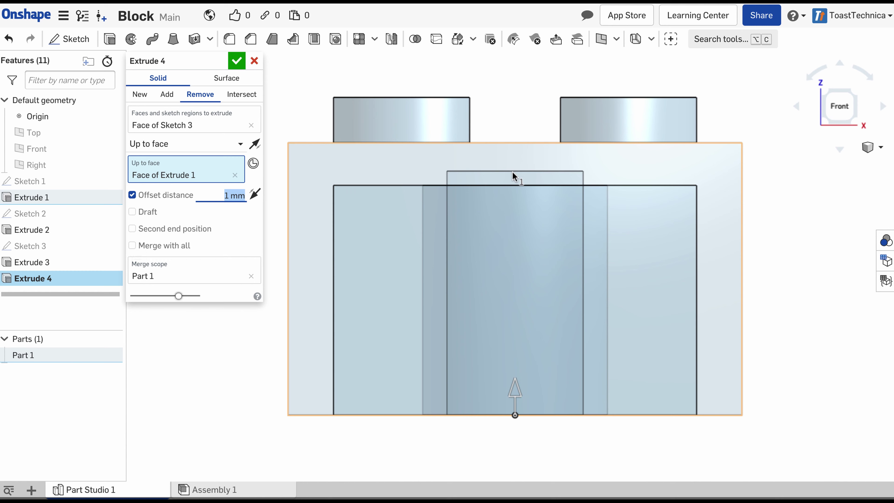
Step: Set the post cut's offset distance to 2 mm
click(228, 195)
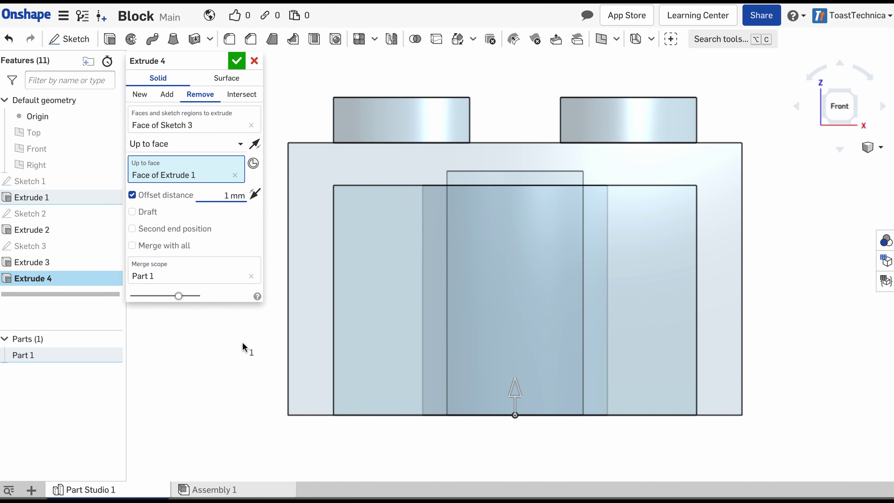
key(Up)
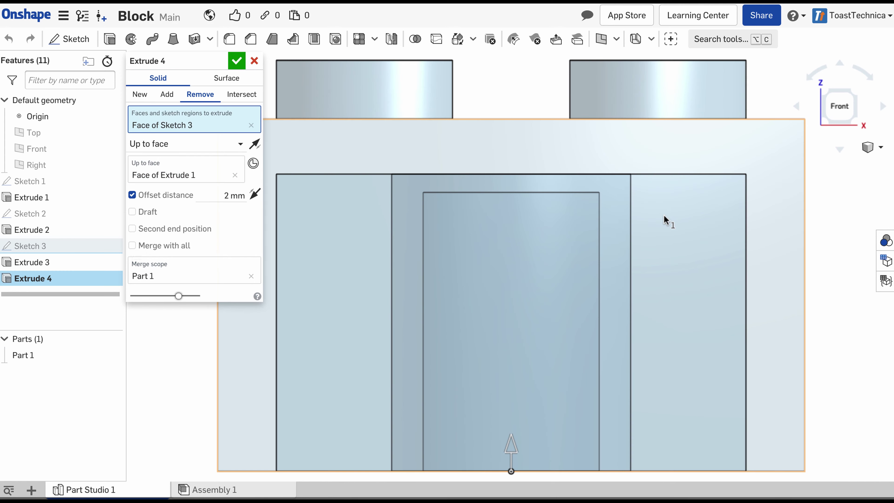
scroll(664, 220, down, 3)
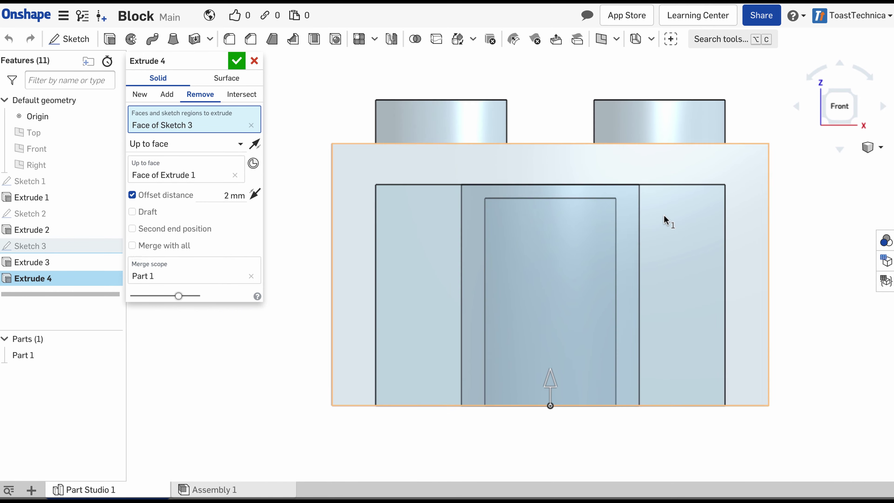
Step: Examine the block in Shaded rendering, checking the solid studded top and the blind hole in the underside post
click(854, 91)
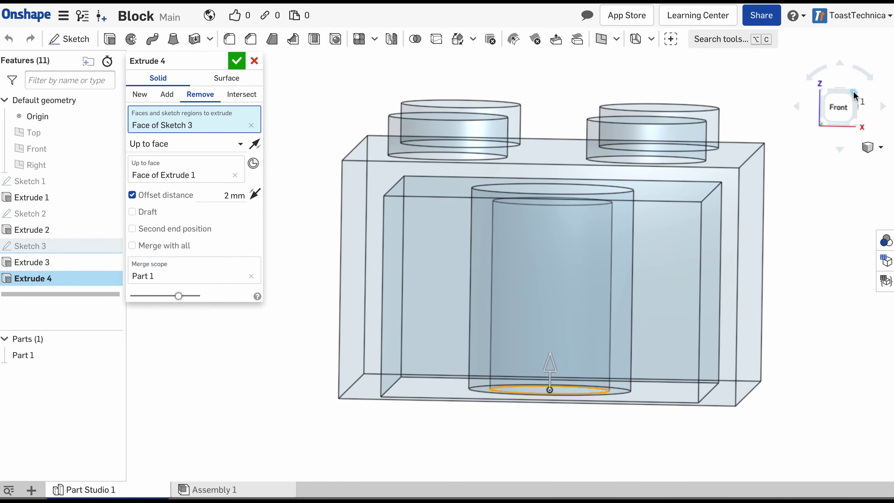
click(863, 148)
click(827, 275)
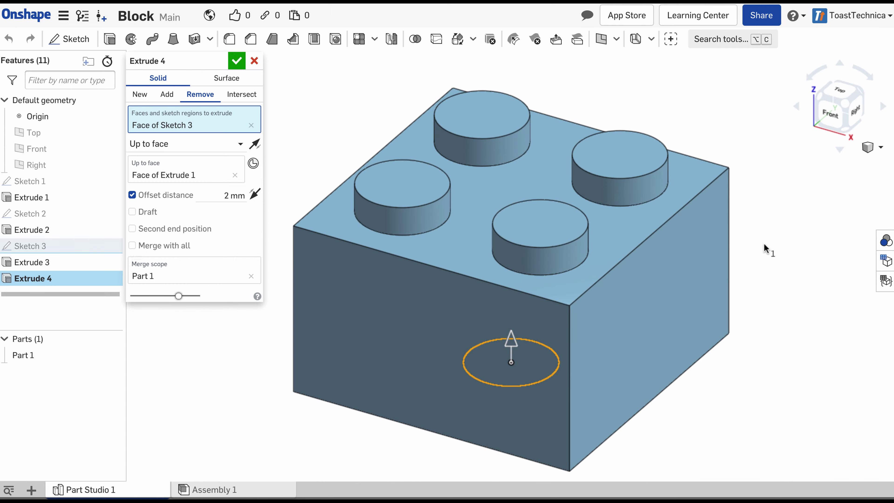
key(Up)
key(Up)
key(Up)
key(Up)
key(Up)
key(Up)
key(Up)
key(Up)
key(Up)
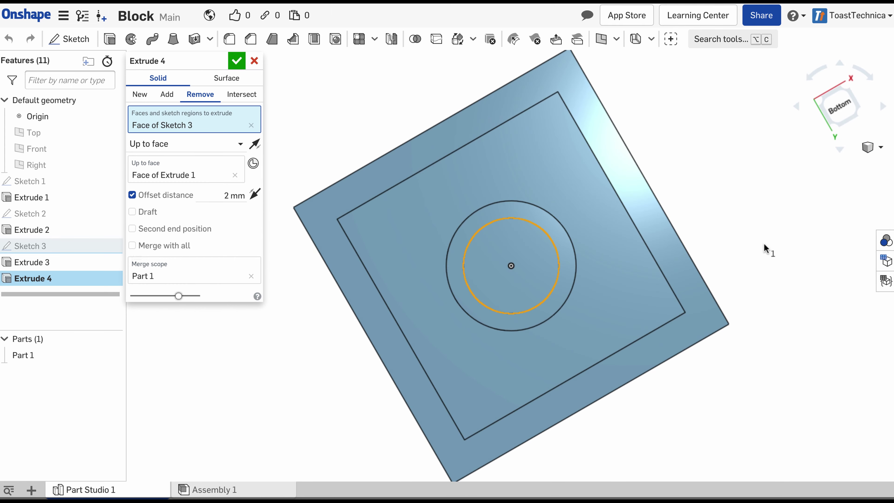
key(Down)
key(Down)
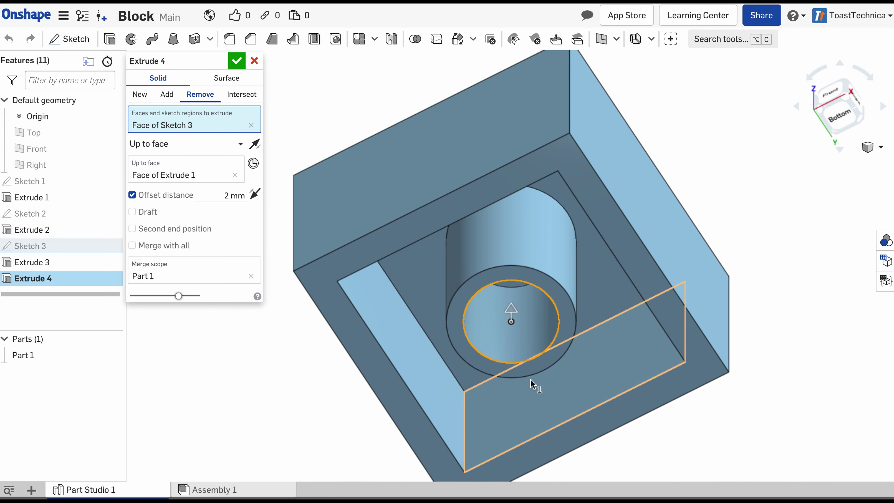
Step: Finish the cut that hollows the central post and show the block from its studded side
click(234, 63)
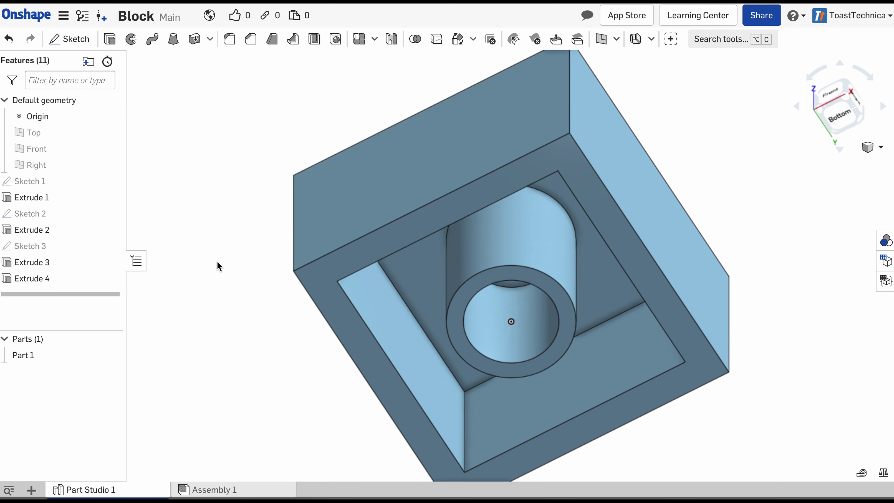
key(shift+7)
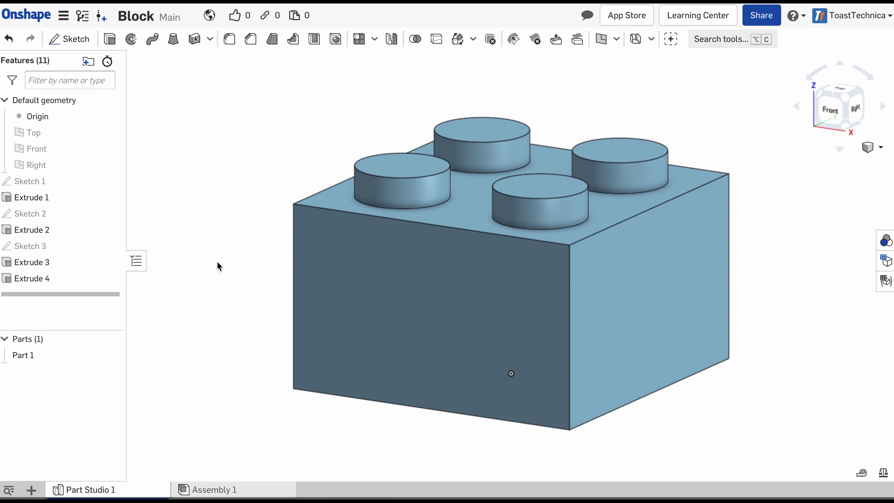